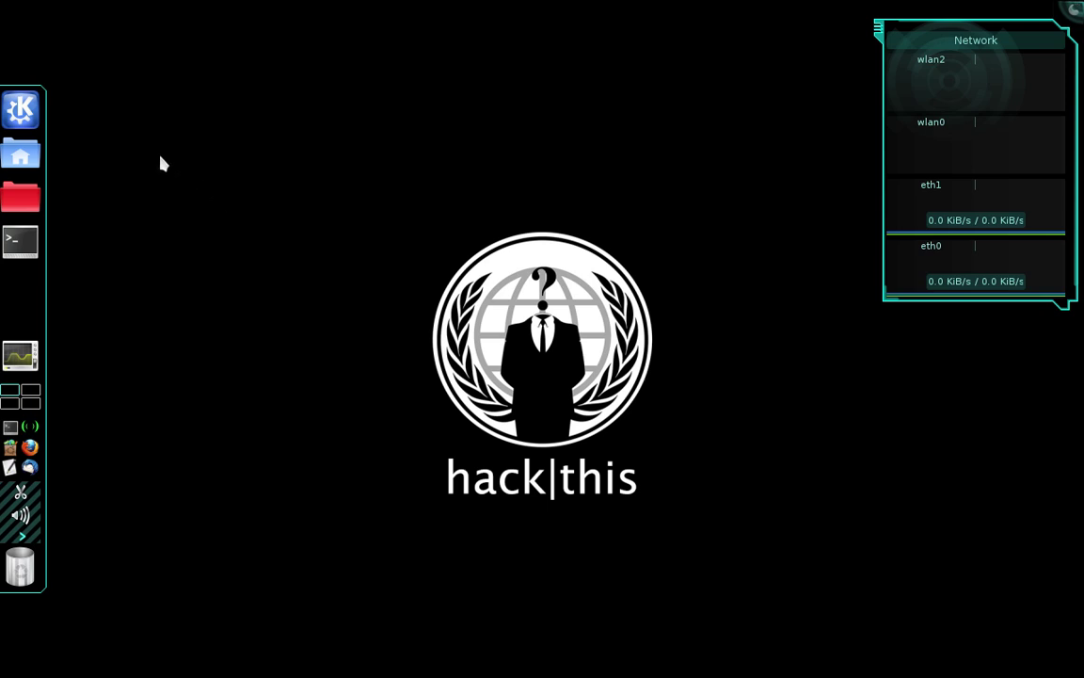
Step: Open the Wicd Network Manager from the installed internet applications
click(42, 114)
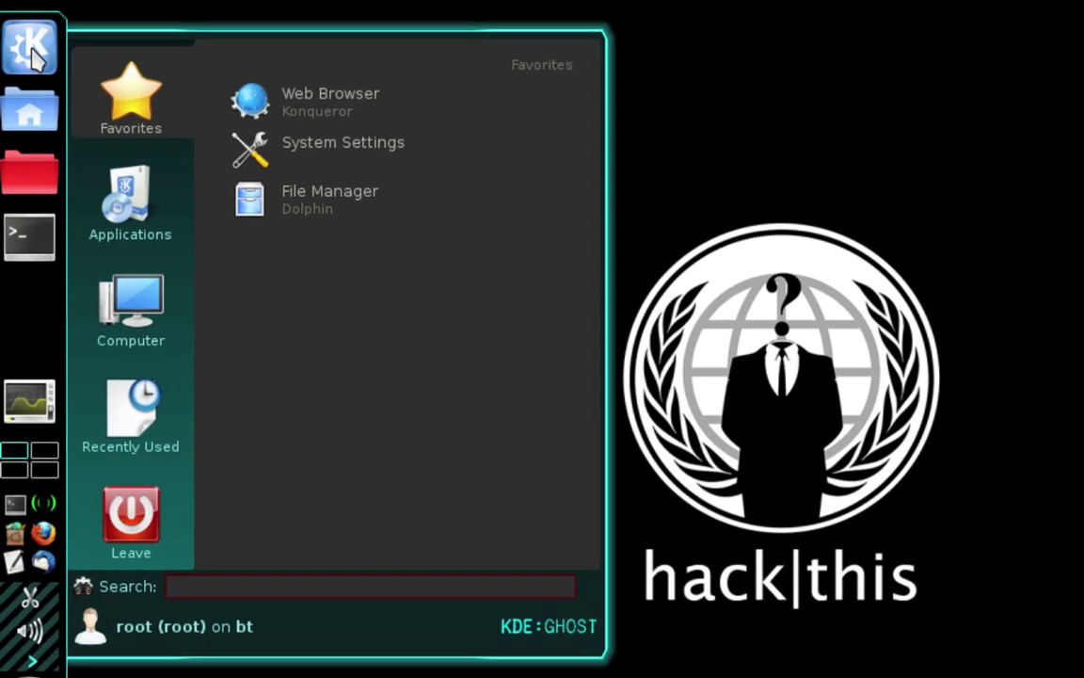
click(130, 205)
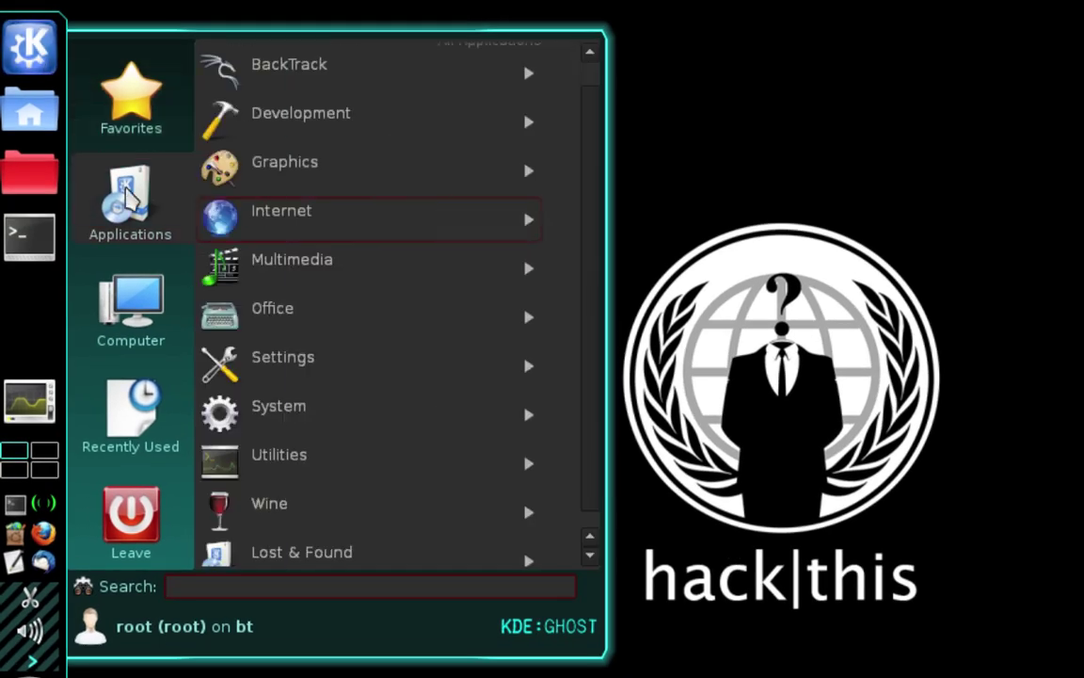
click(287, 213)
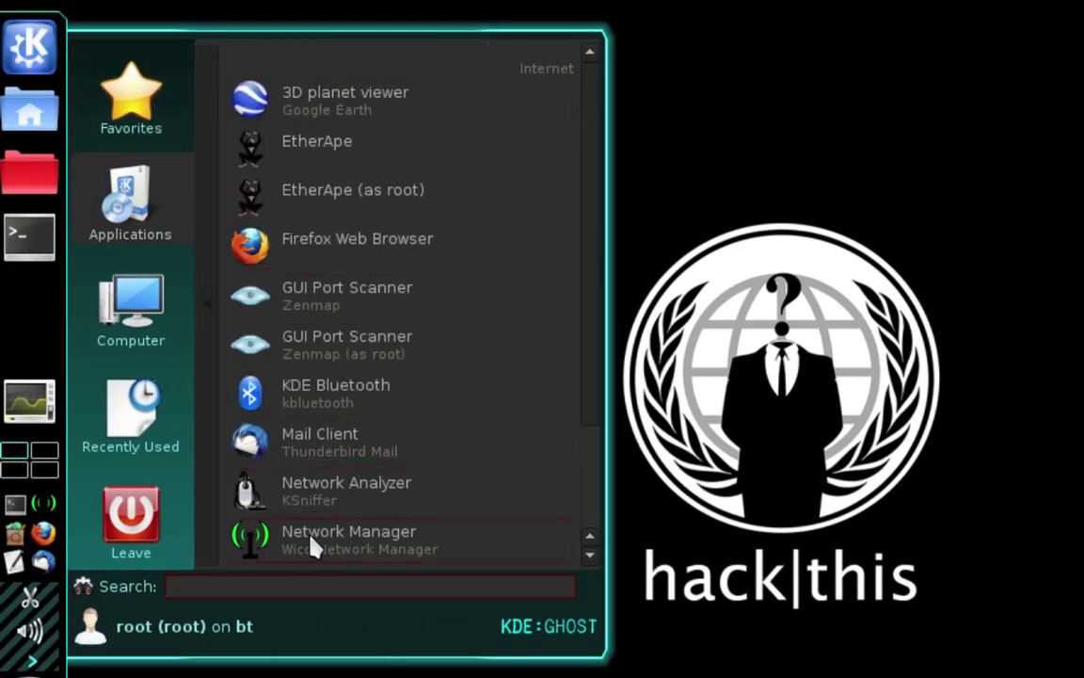
click(313, 546)
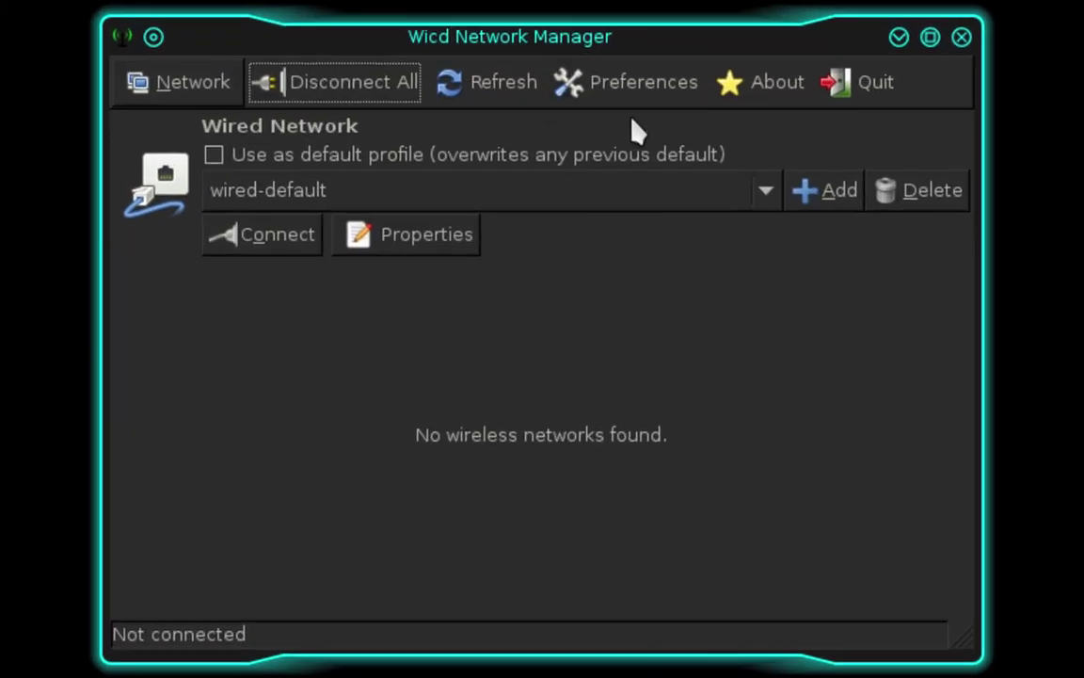
Step: Set the wired interface to eth0 in the network manager's preferences and save them
click(647, 94)
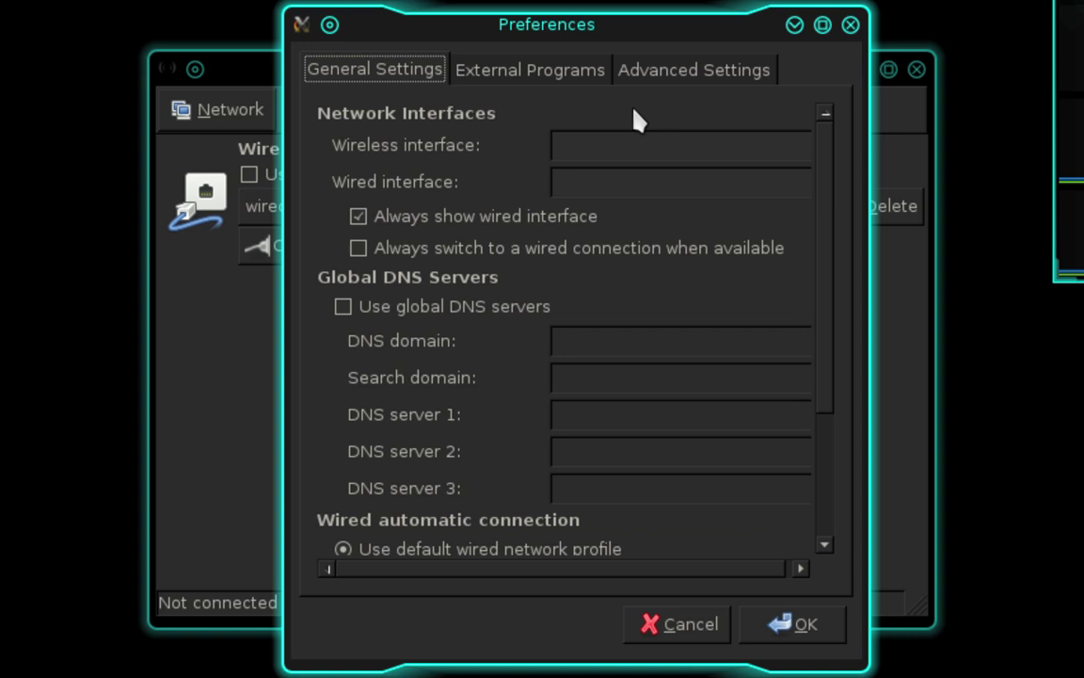
click(578, 178)
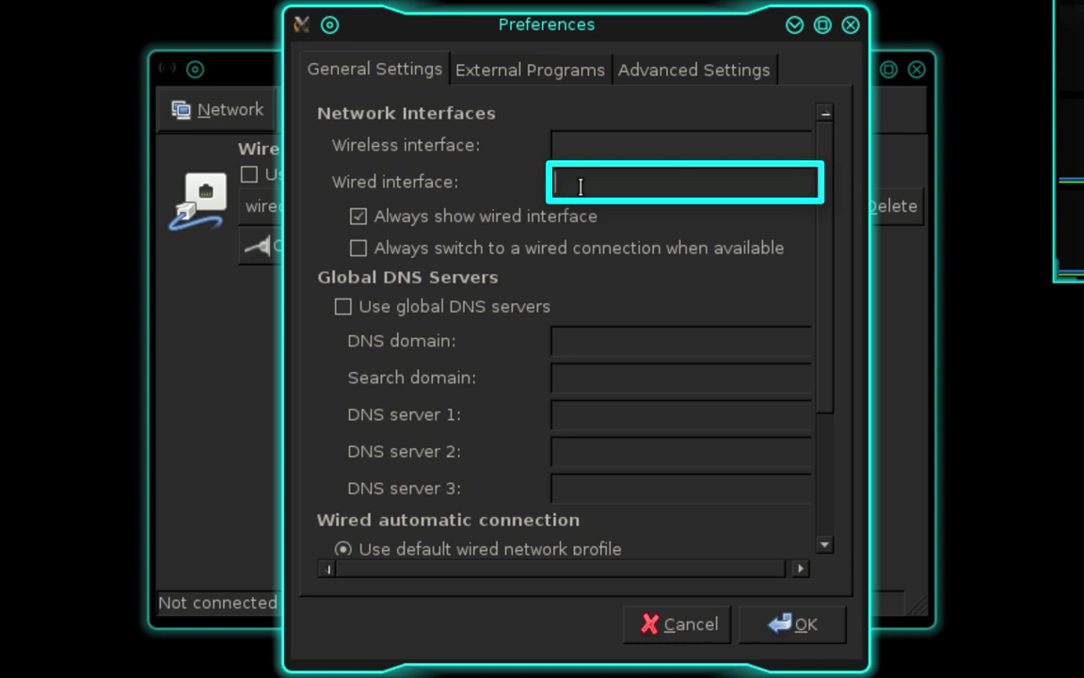
text(eth0)
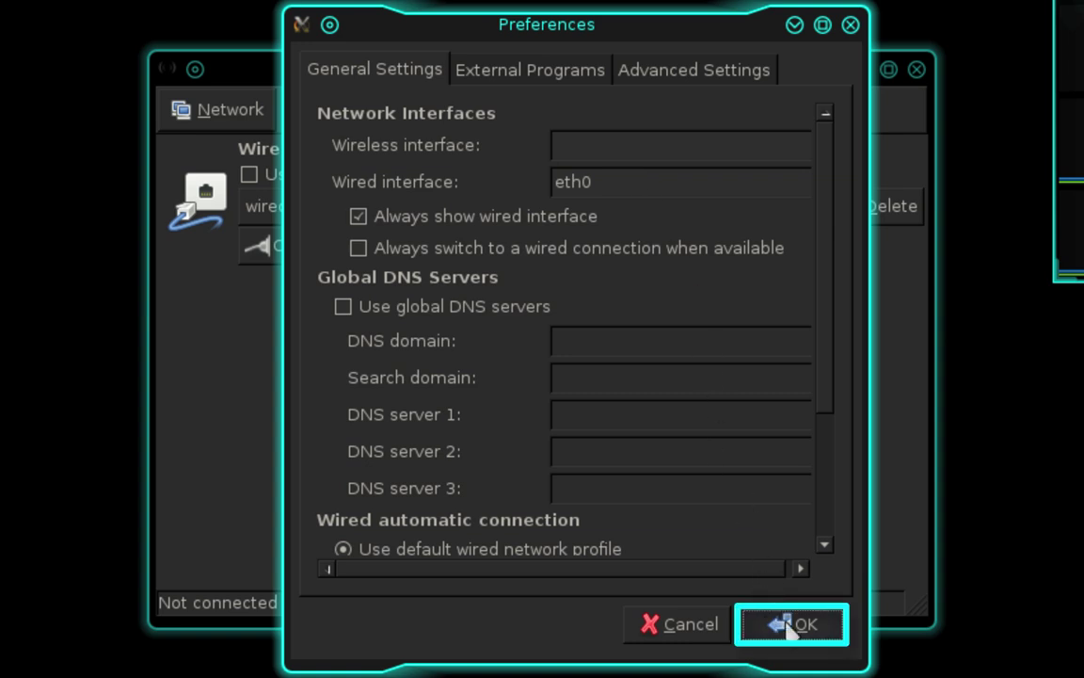
click(787, 625)
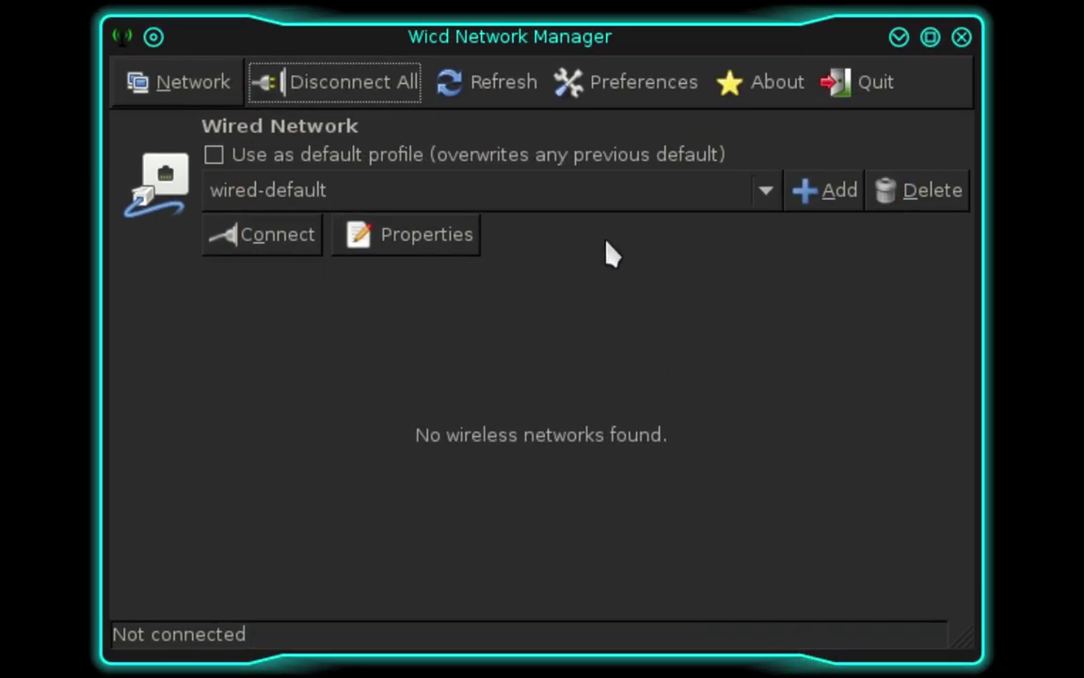
Step: Refresh the network list, connect to the wired network with the wired-default profile, and quit the network manager
click(517, 95)
click(285, 242)
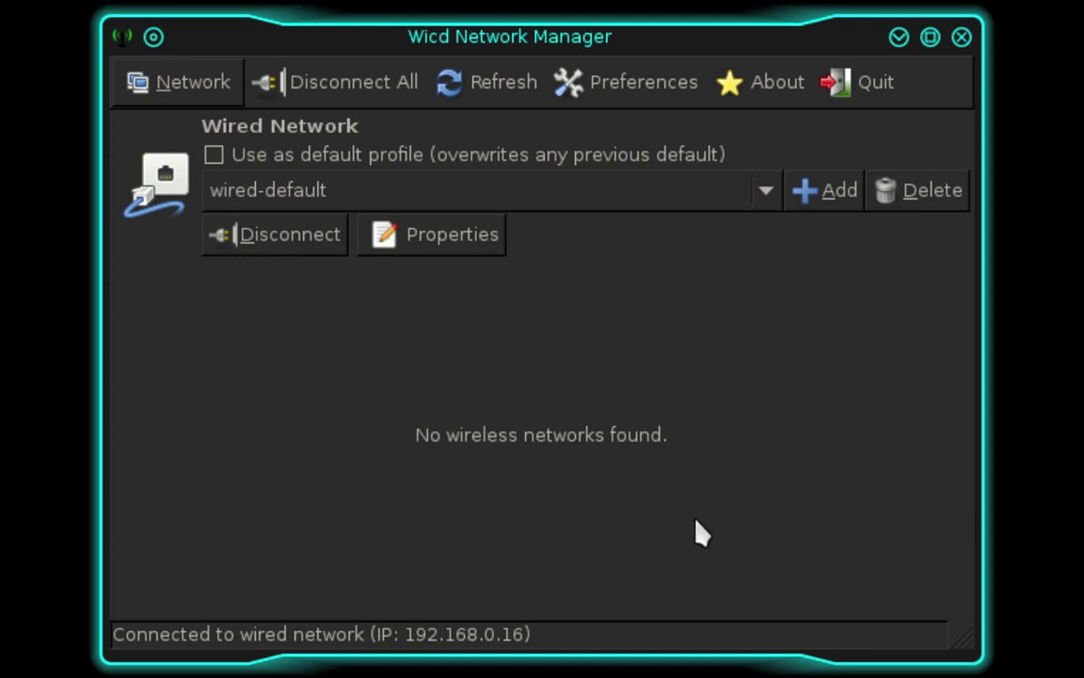
click(858, 94)
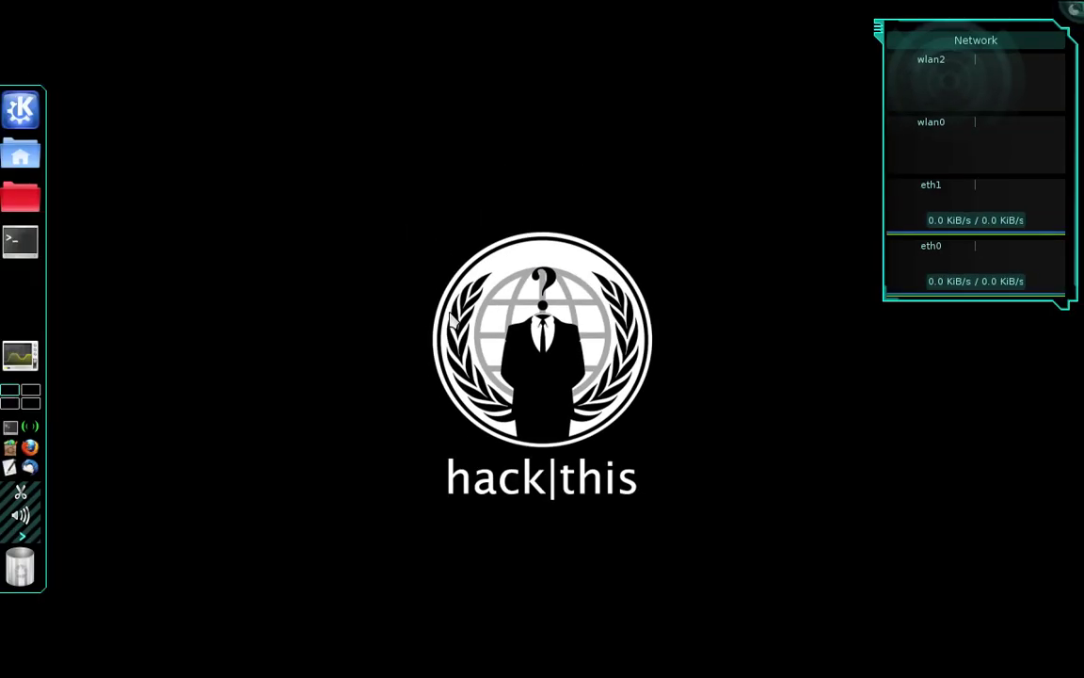
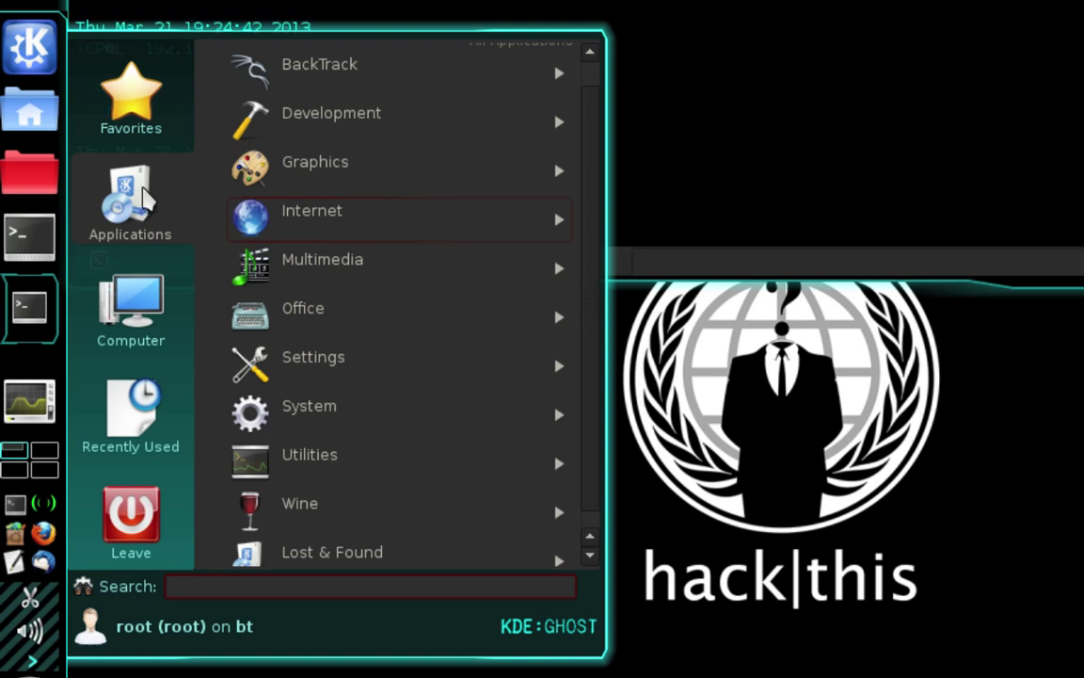
Step: Launch Wireshark from BackTrack's network traffic analysis tools
click(314, 68)
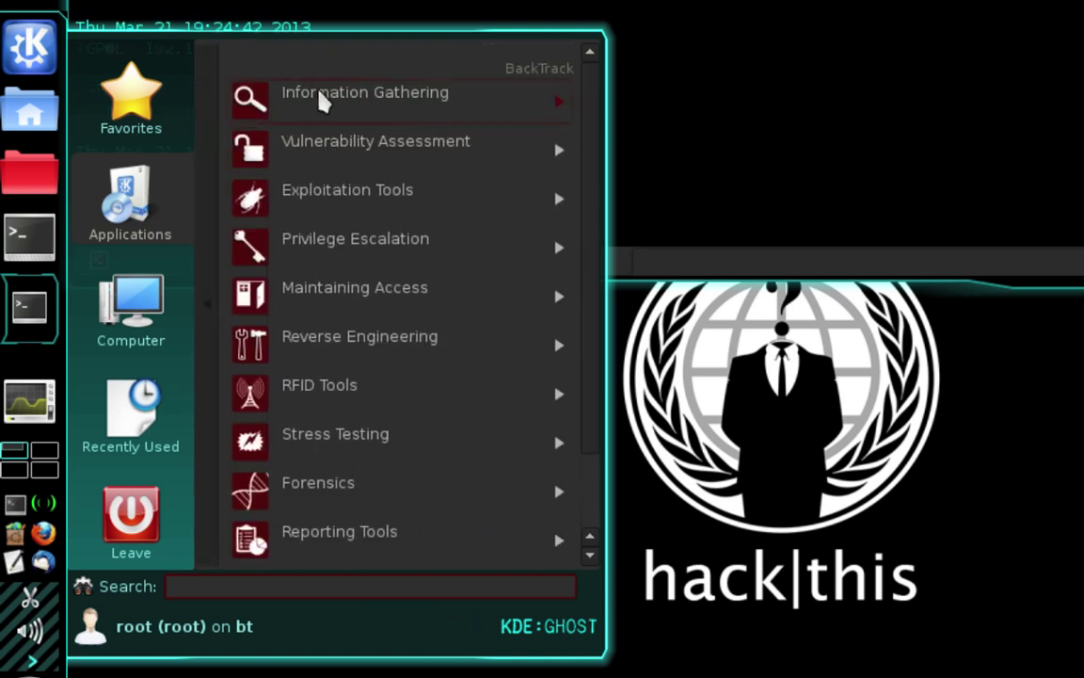
click(321, 100)
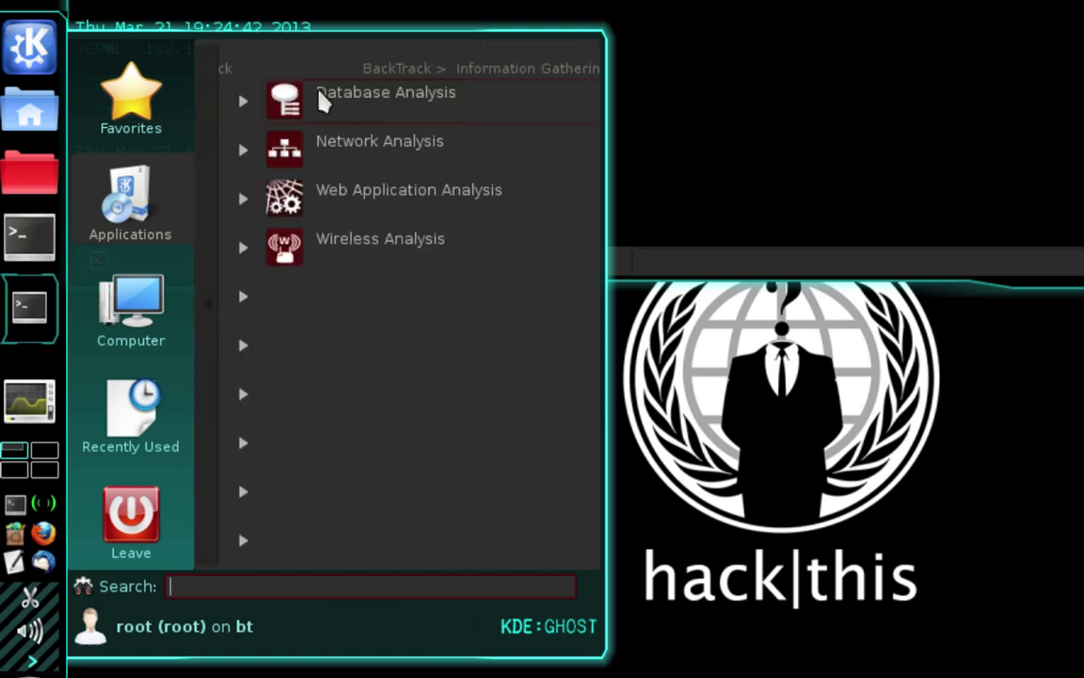
click(337, 151)
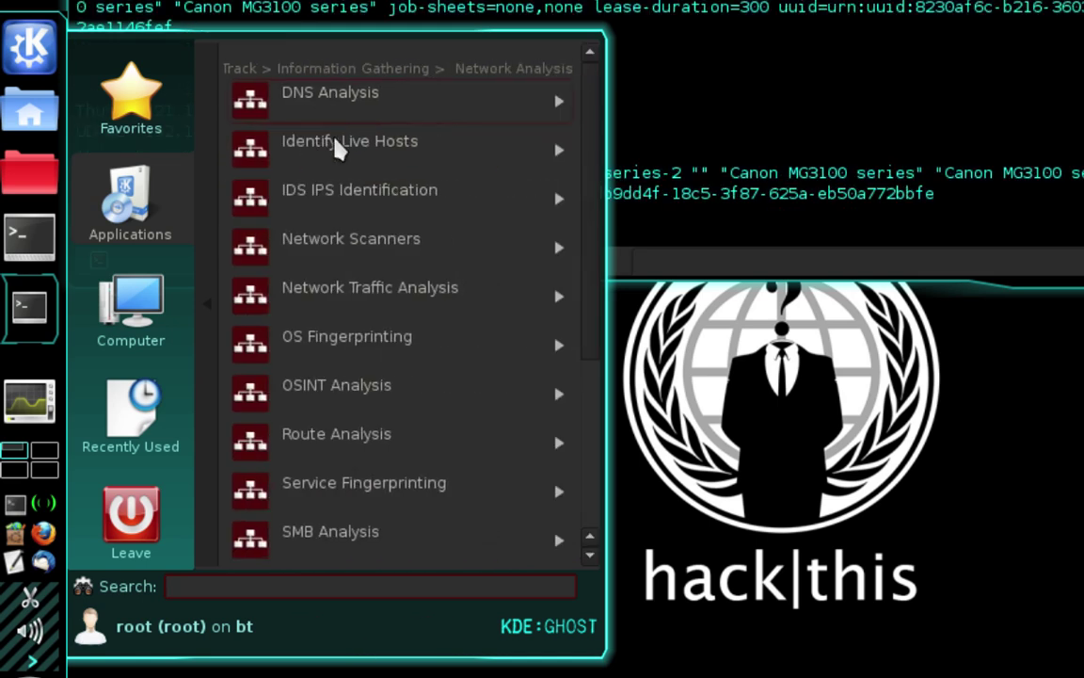
click(329, 285)
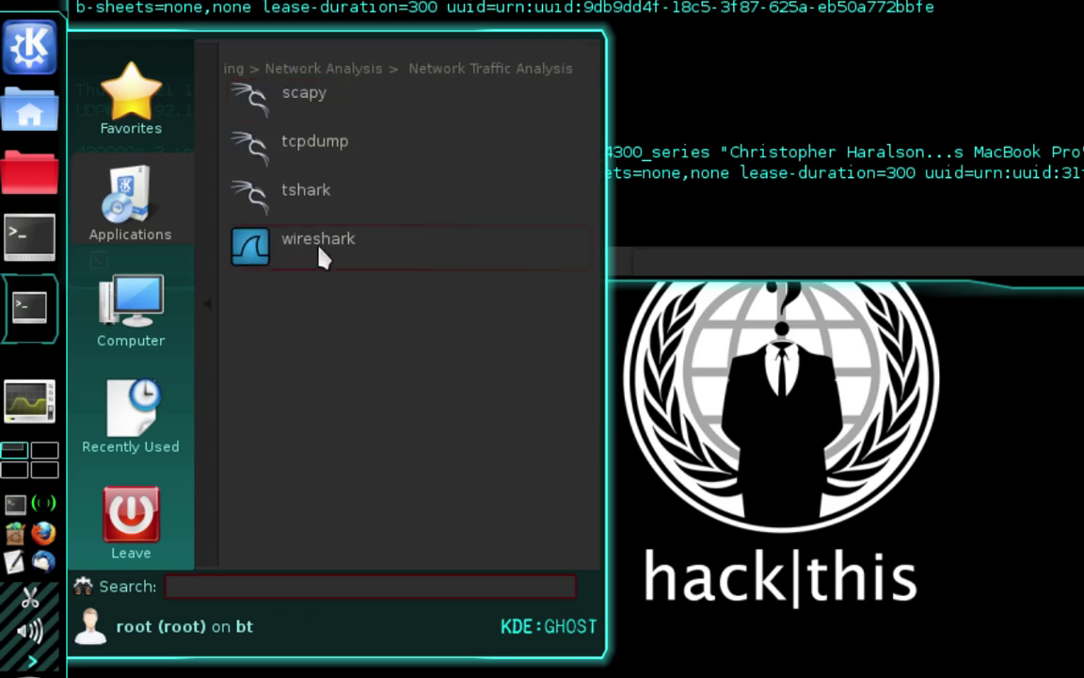
click(318, 247)
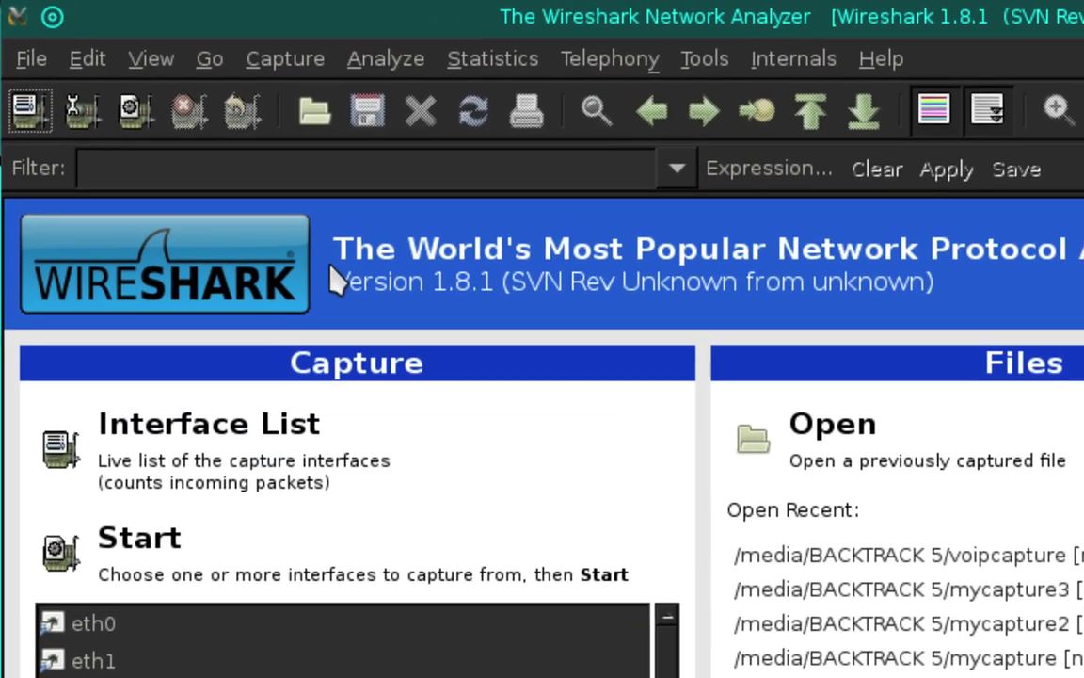
Step: Start a live packet capture on the eth0 interface through the capture options
click(297, 57)
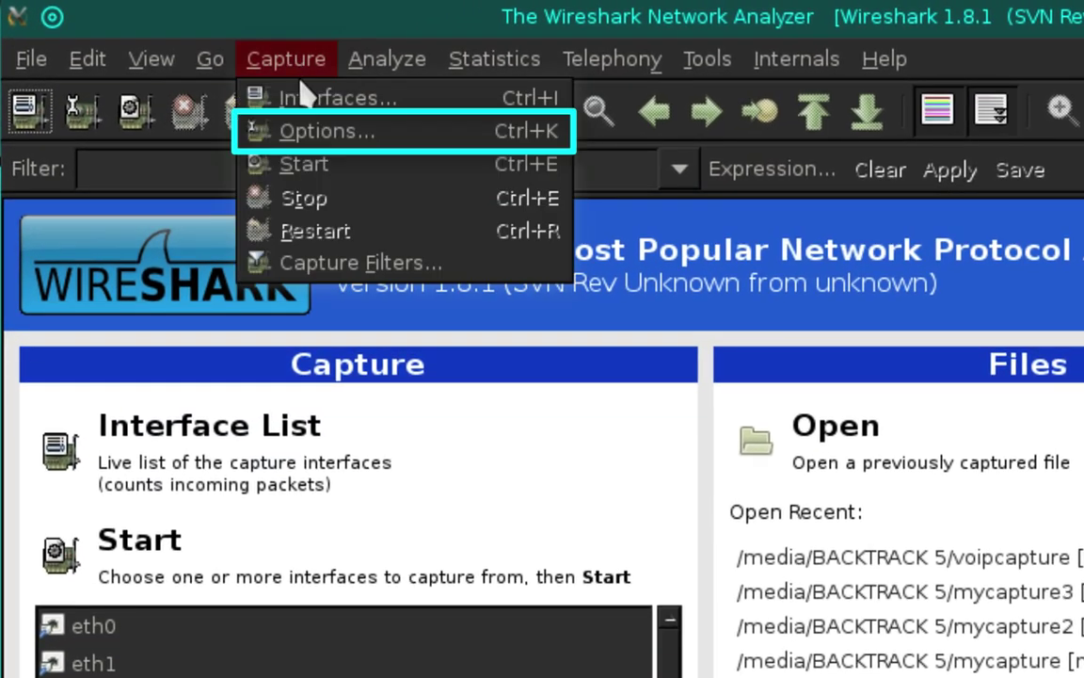
click(311, 133)
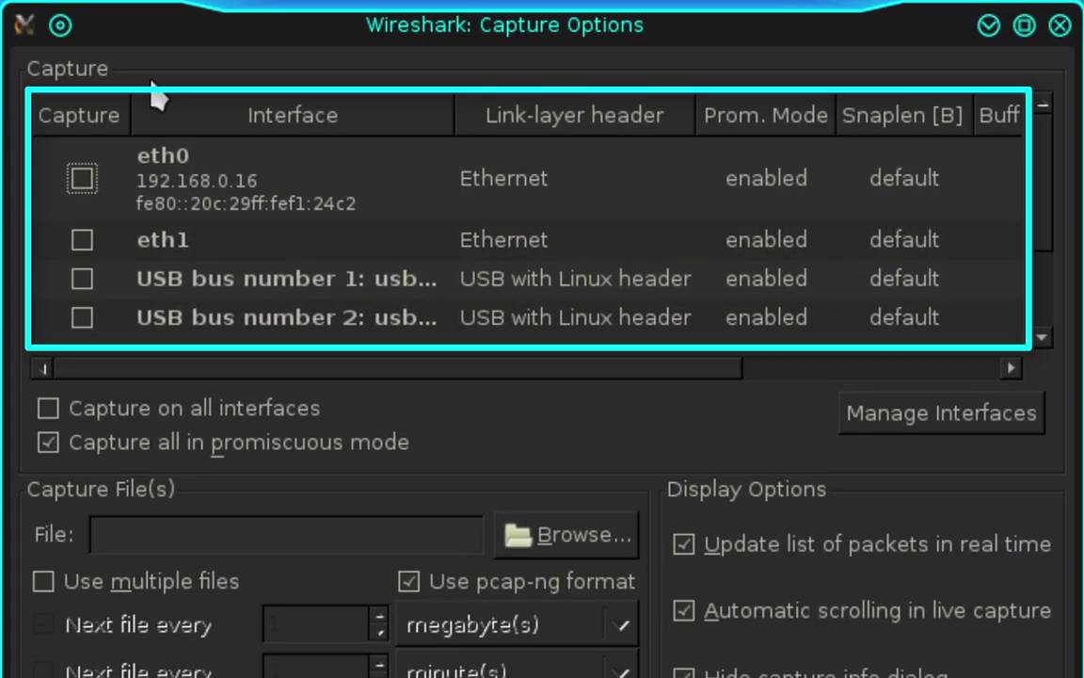
click(81, 179)
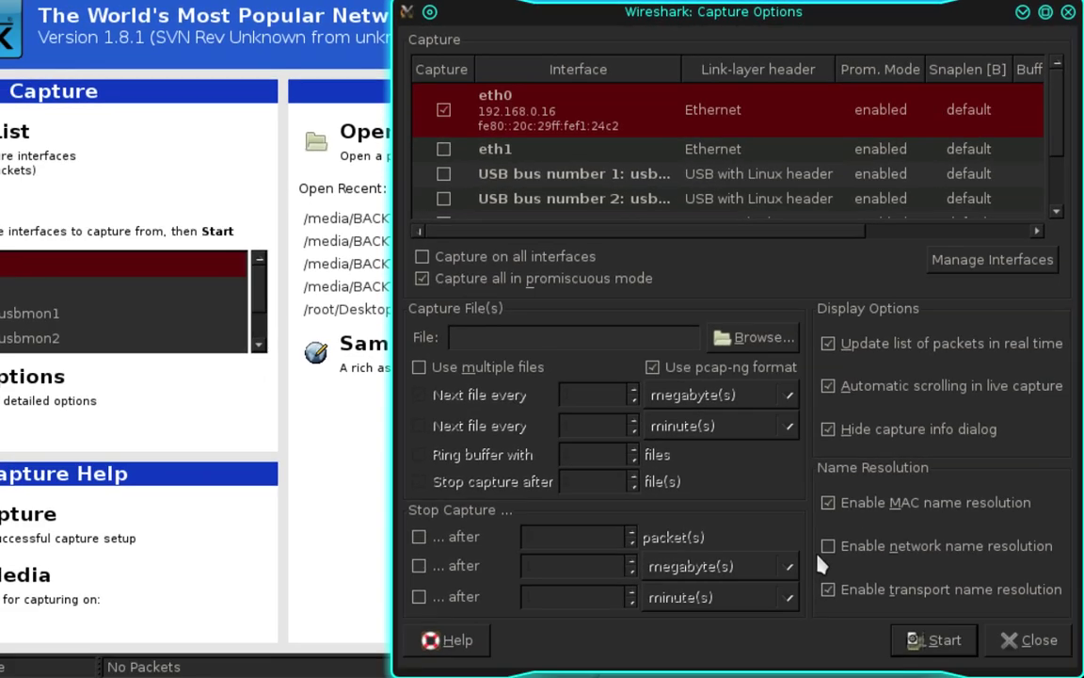
click(945, 647)
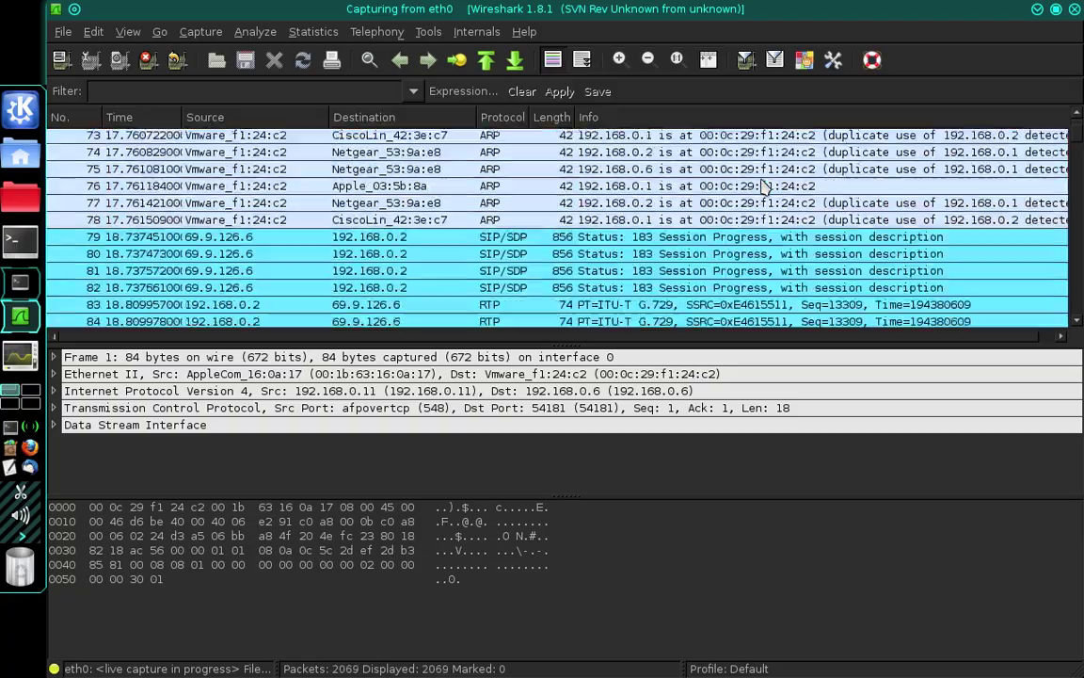
Step: Look through the captured packets down to the latest ones and stop the running capture
drag(1079, 150, 1080, 330)
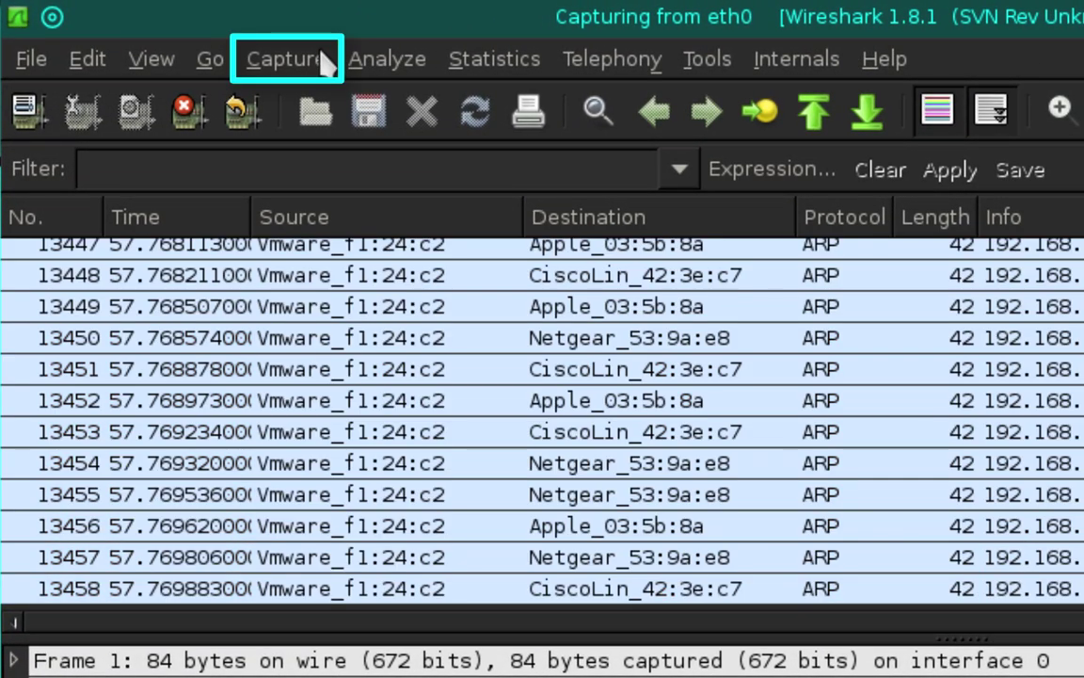
click(319, 58)
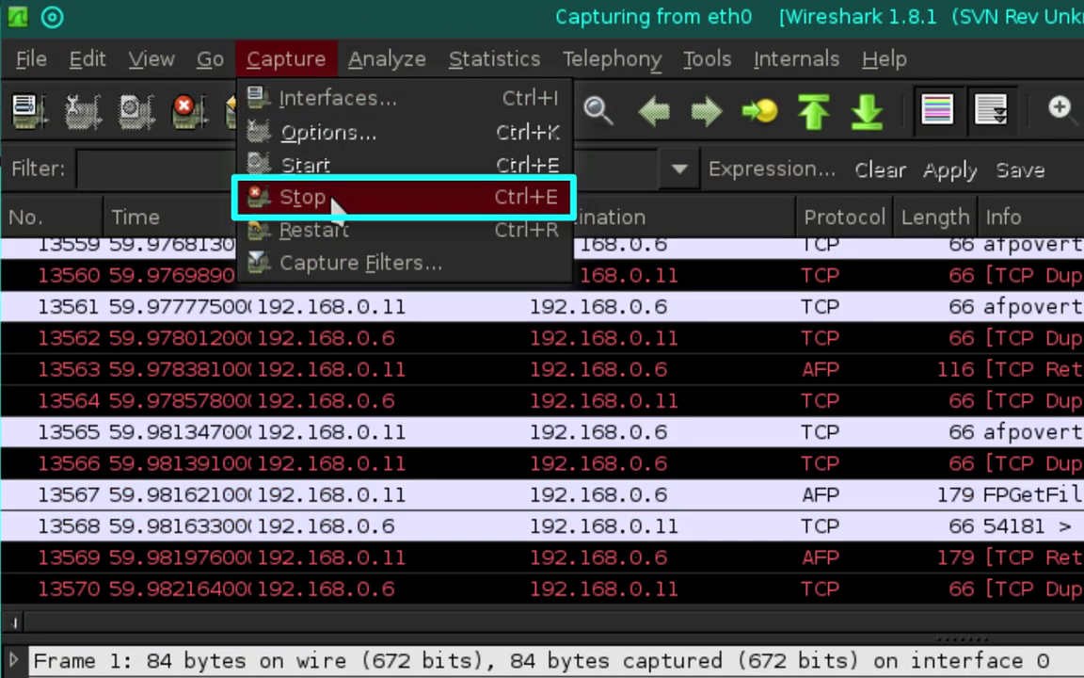
click(325, 197)
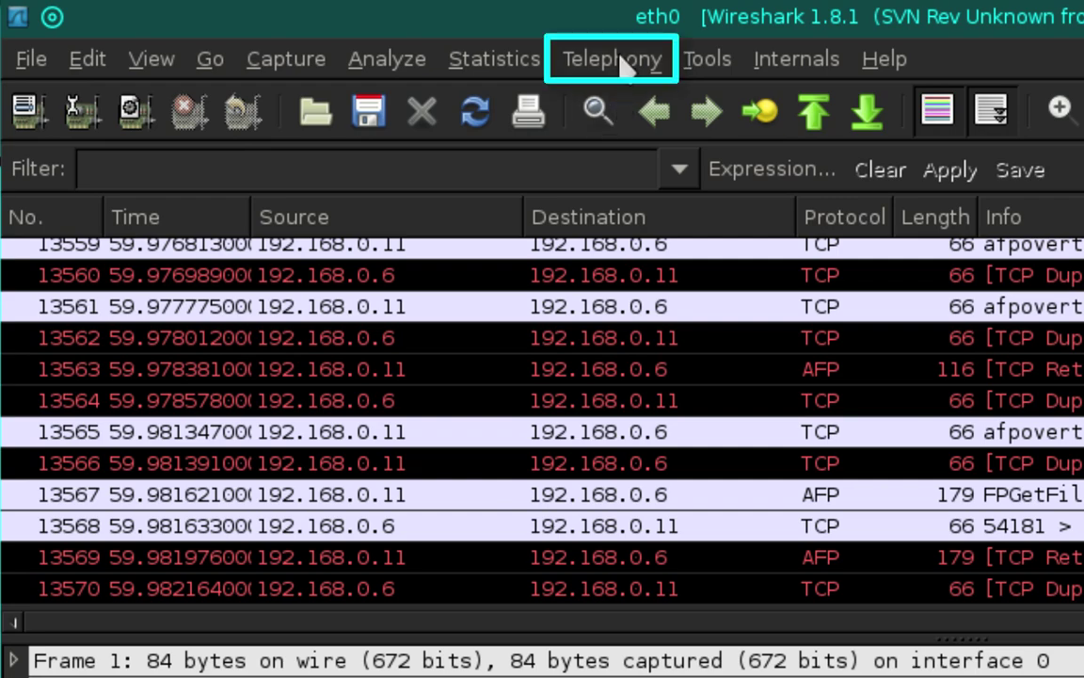
Step: List the VoIP calls in the capture and select the completed SIP call
click(621, 60)
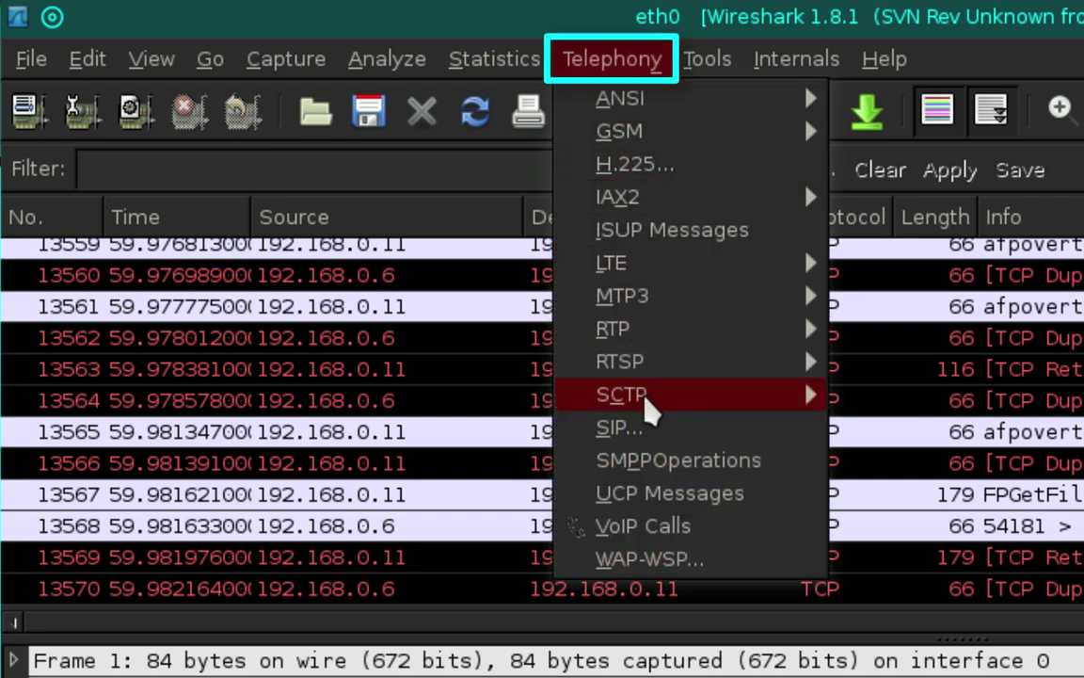
click(706, 529)
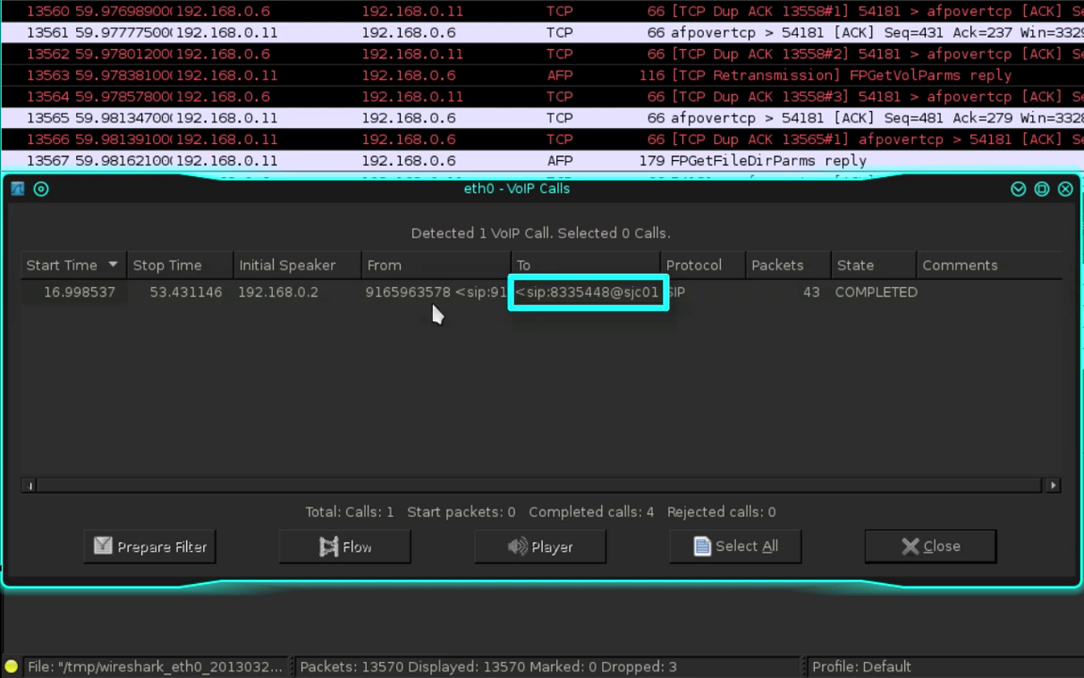
click(194, 295)
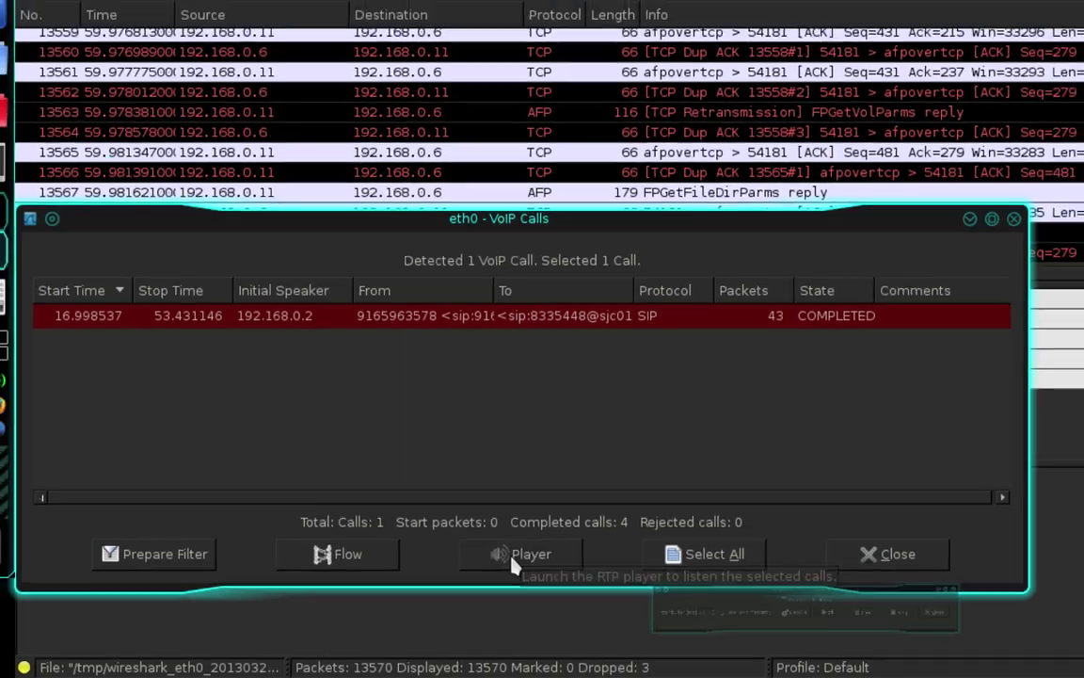
Step: Send the selected call to the RTP player and decode its audio streams
click(511, 543)
drag(623, 574, 376, 345)
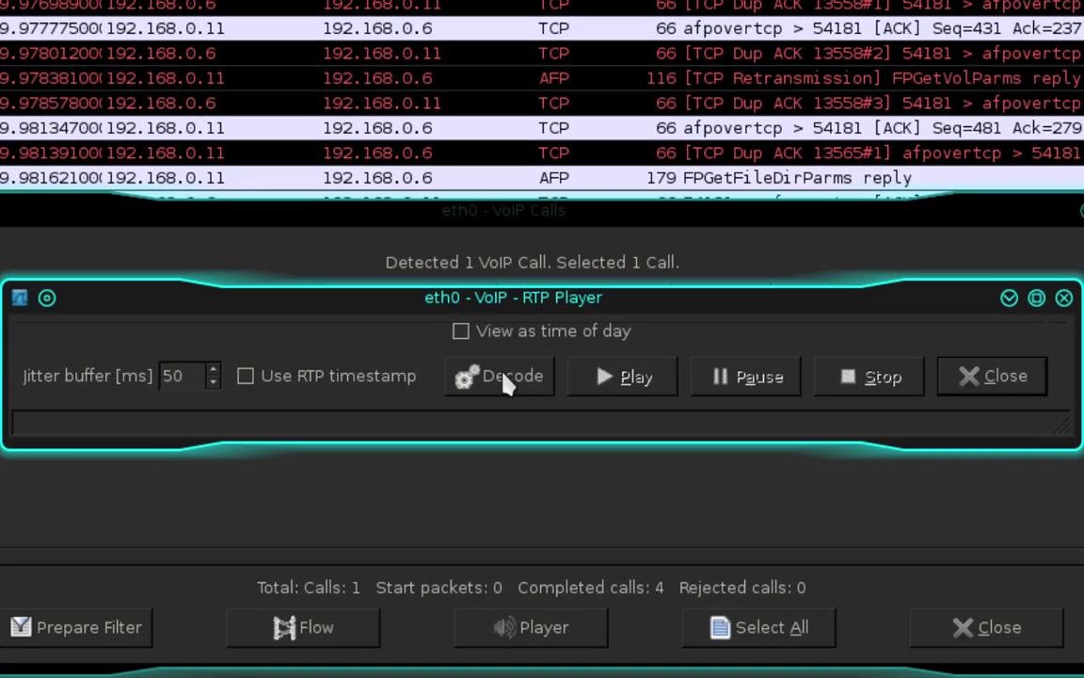
click(496, 385)
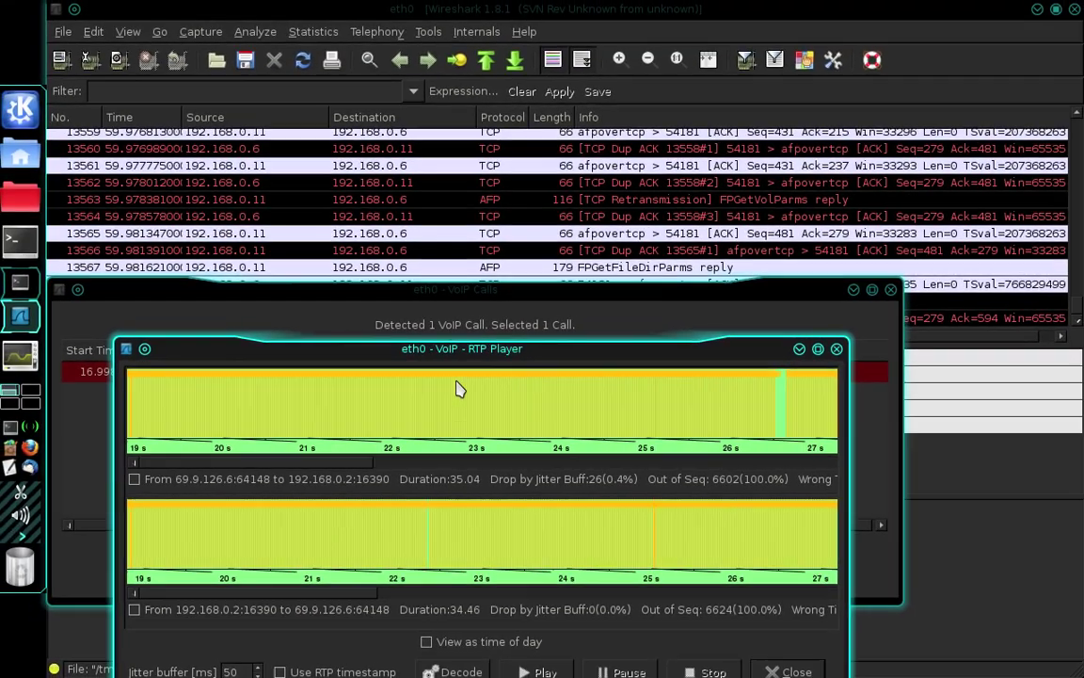
drag(400, 218, 405, 160)
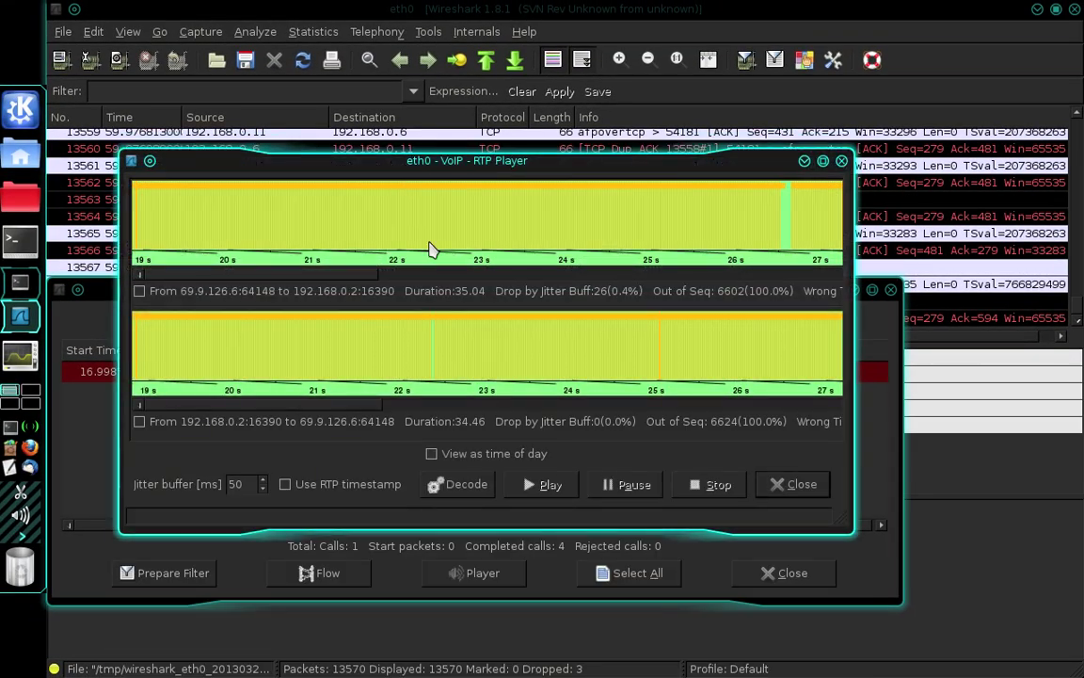
Step: Play both decoded RTP streams of the call together, and close the RTP player and the VoIP call list
click(133, 282)
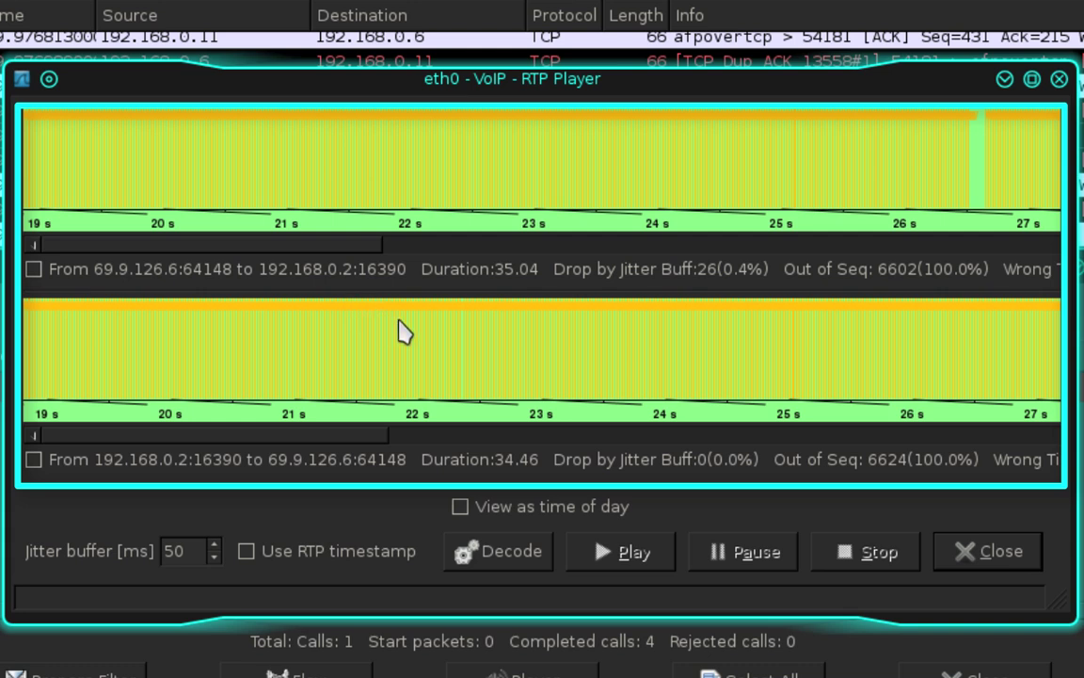
click(150, 278)
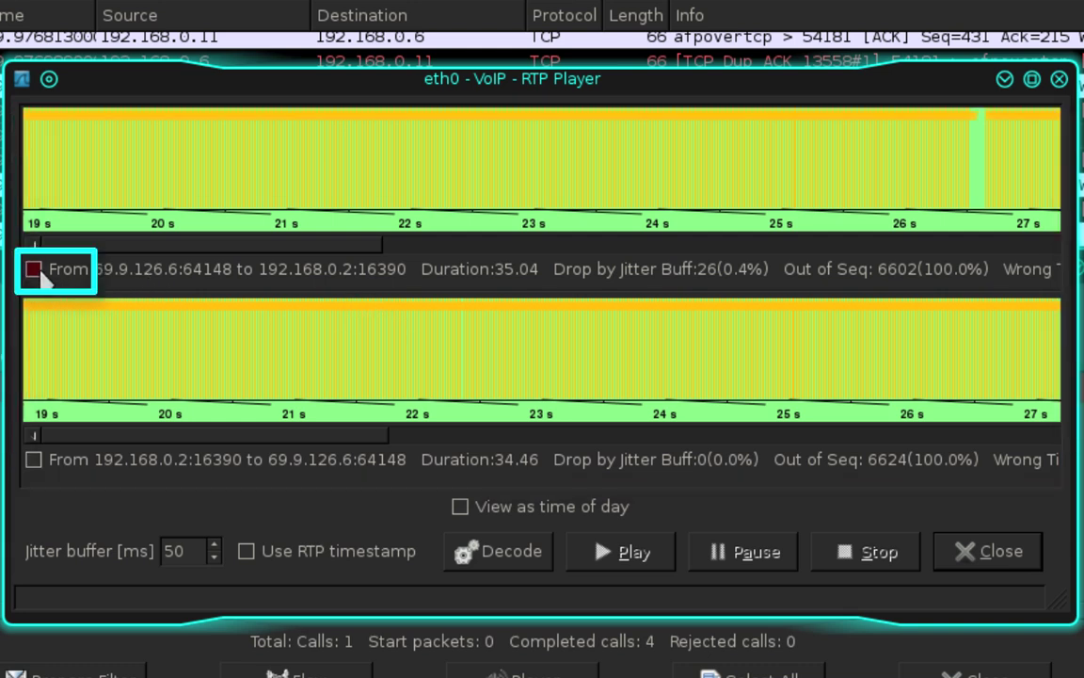
click(35, 460)
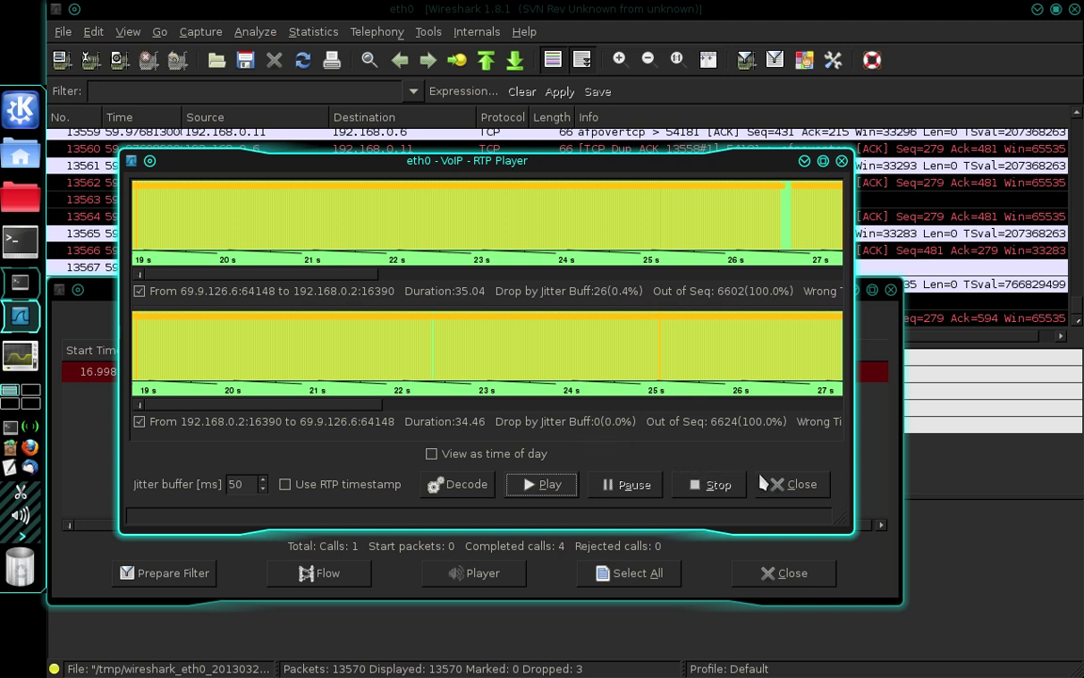
click(789, 484)
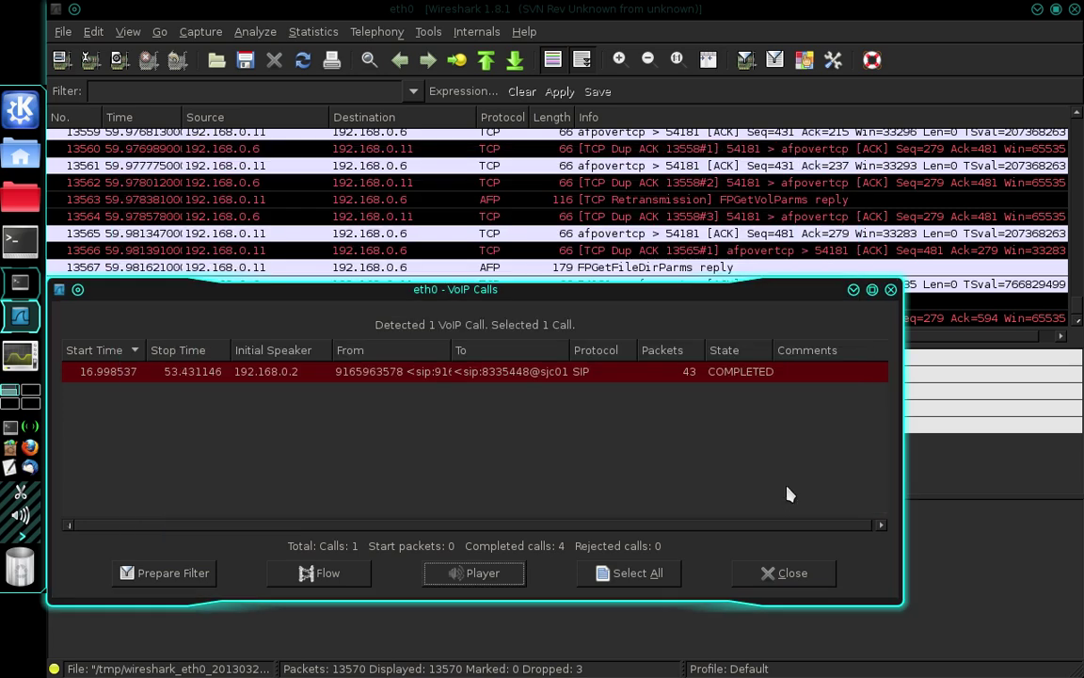
click(780, 580)
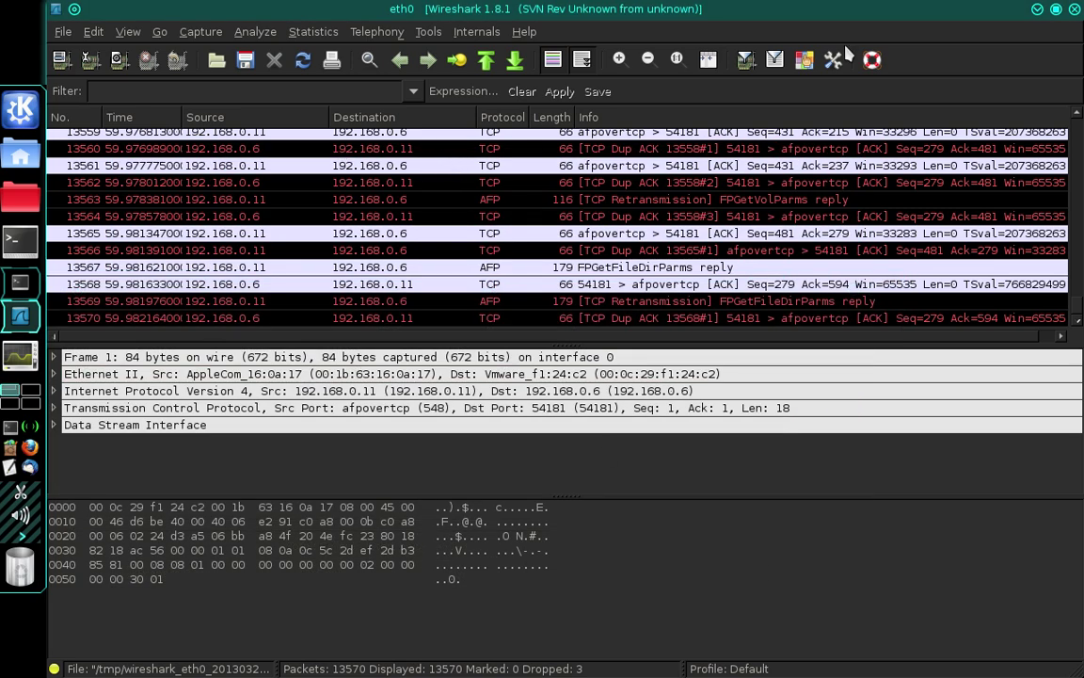
Step: Quit Wireshark without saving the captured packets and interrupt the ettercap process running in the terminal
click(1074, 9)
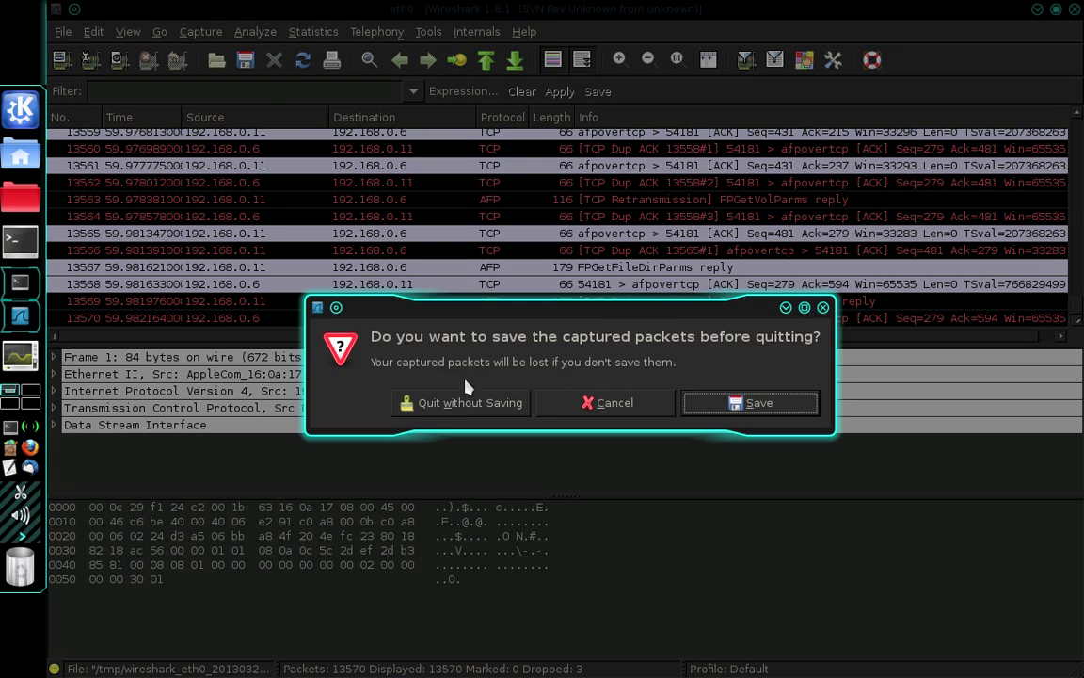
click(468, 403)
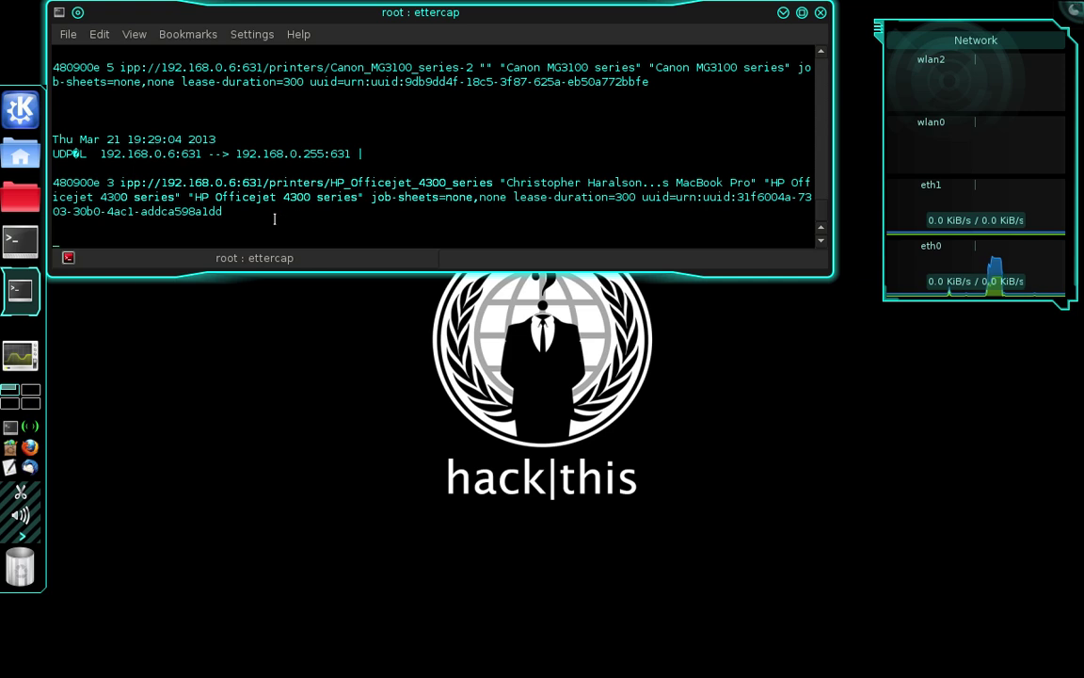
key(ctrl+c)
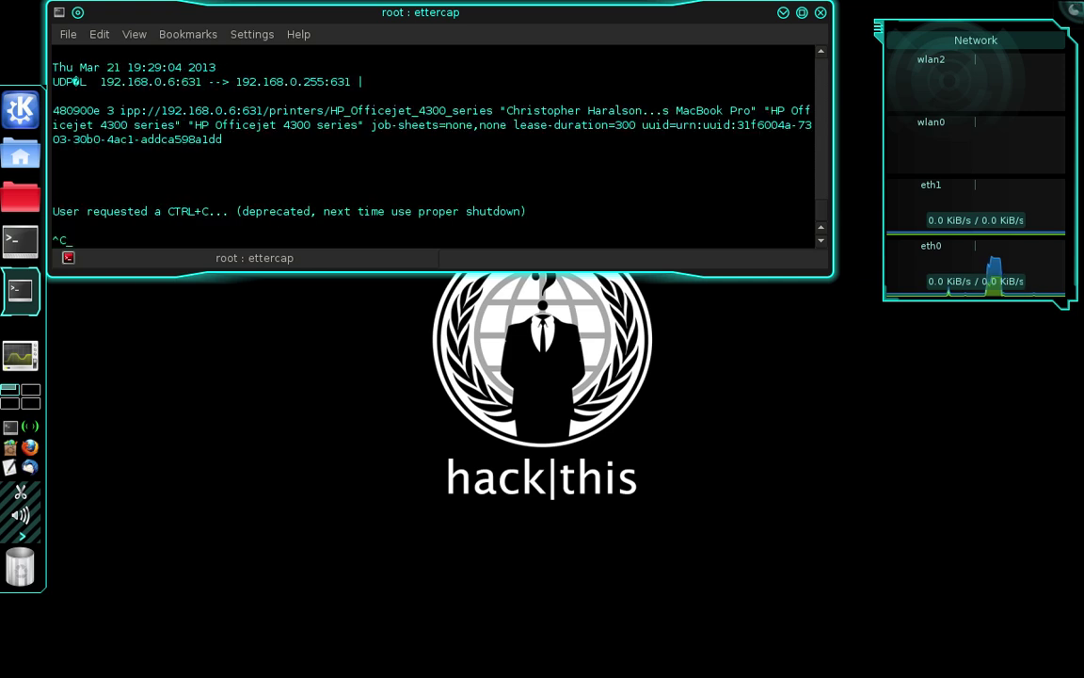